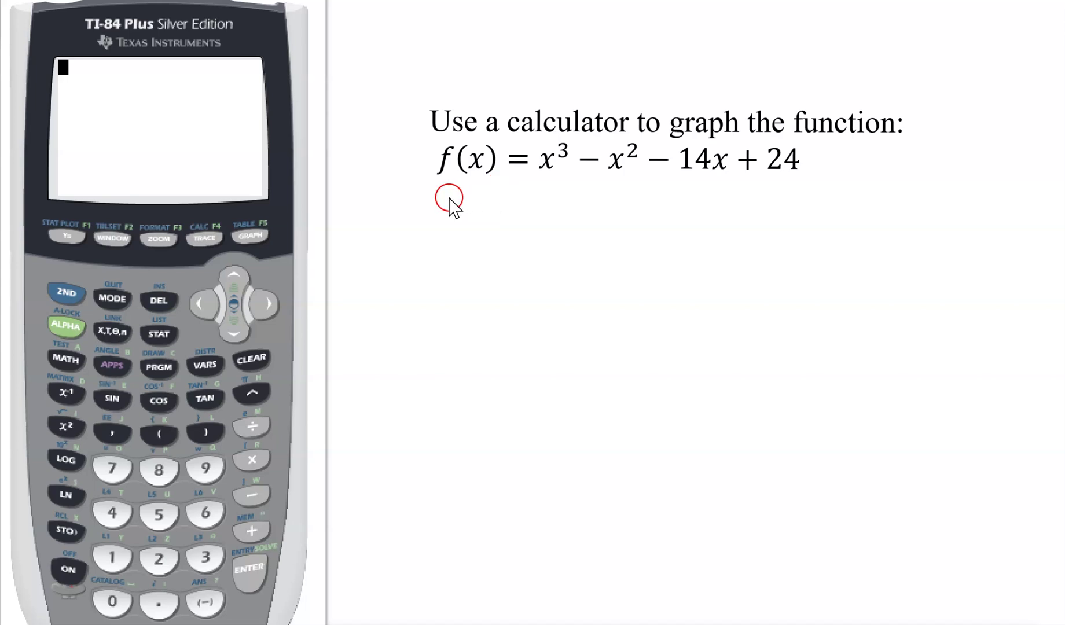
Review the calculator's mode settings, then return to the home screen
left_click_drag(442, 187, 799, 185)
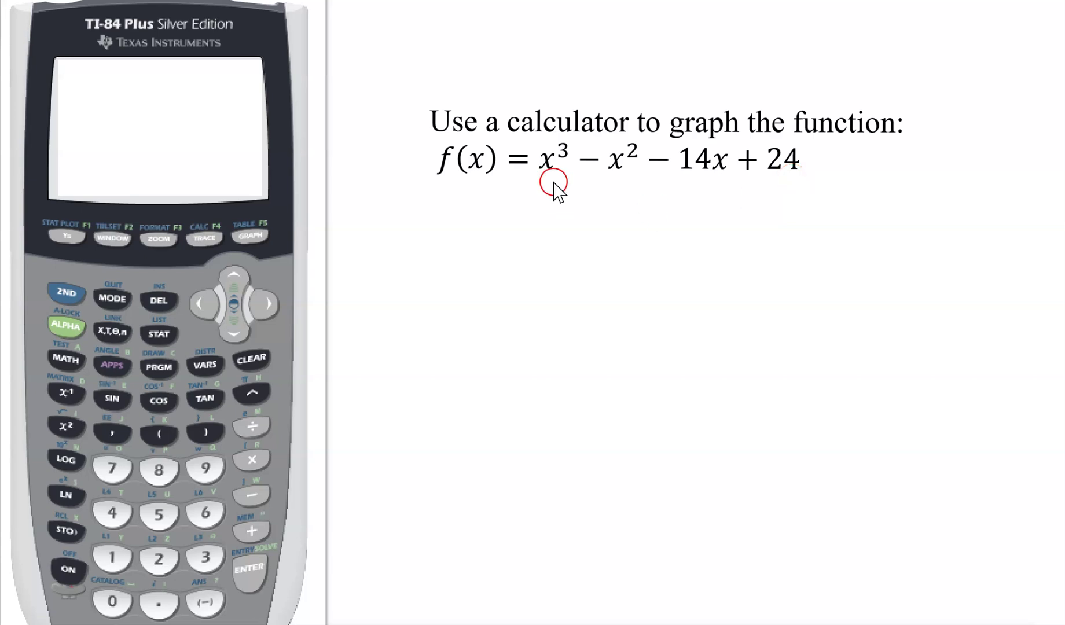
left_click(92, 31)
left_click(161, 71)
left_click(113, 298)
left_click(114, 299)
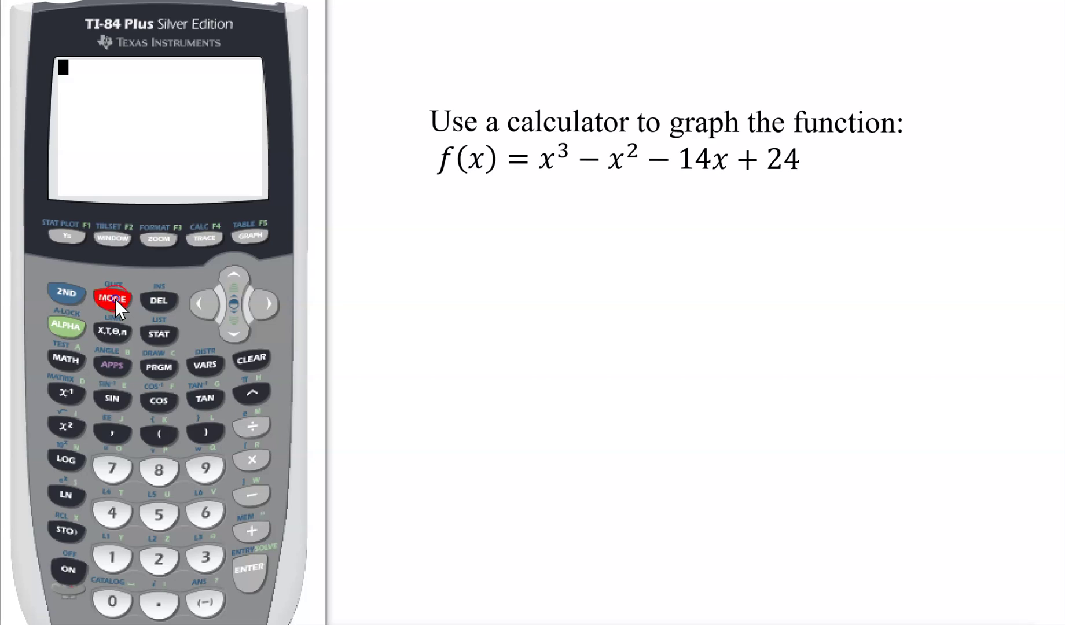
left_click(87, 112)
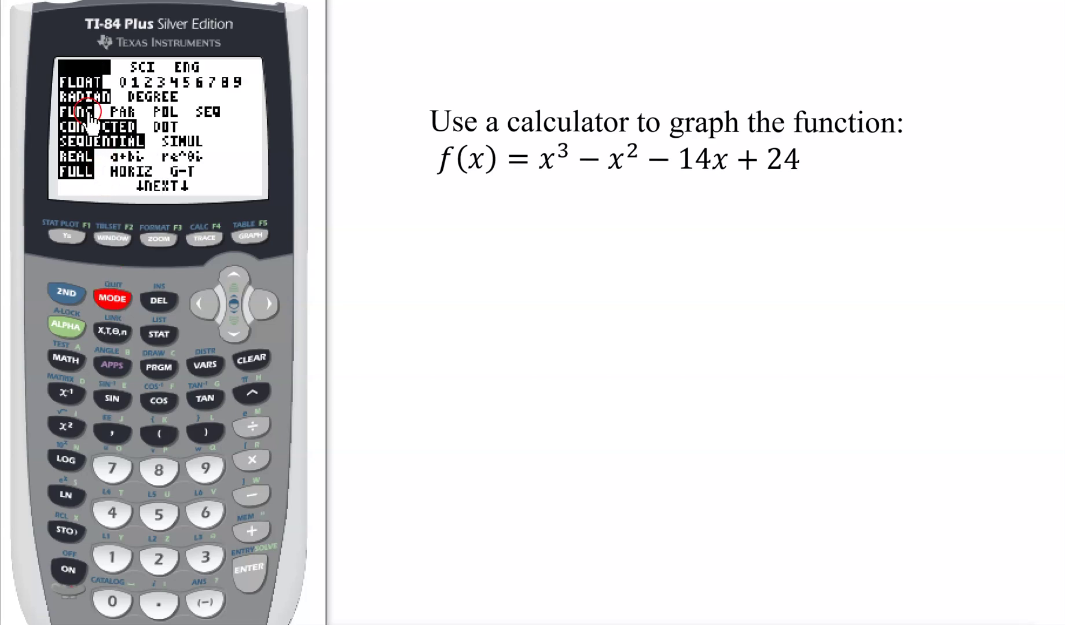
left_click(81, 96)
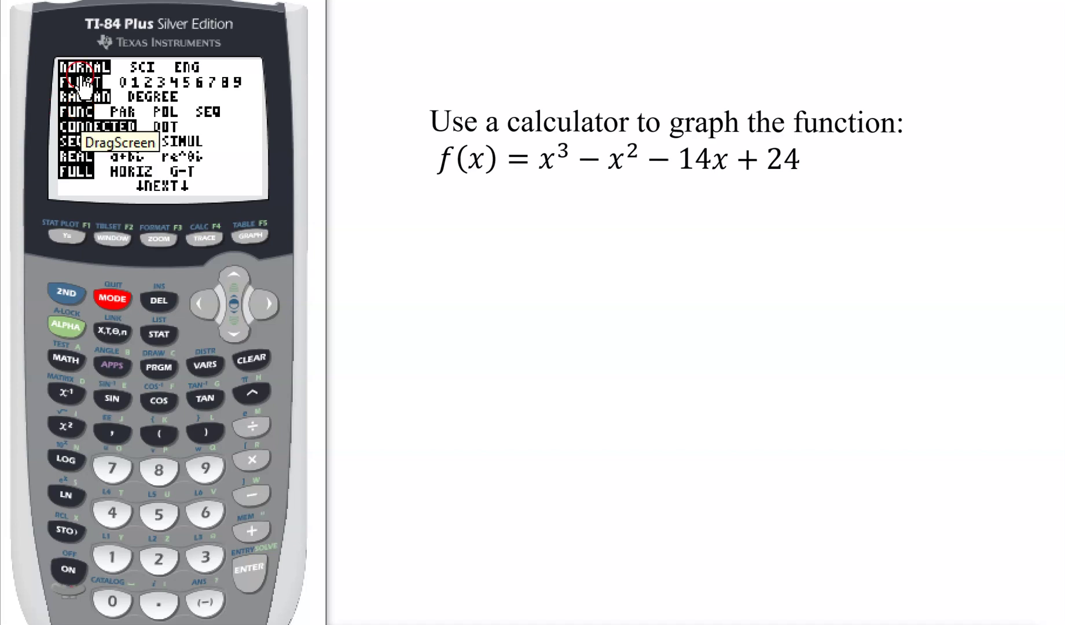
left_click(73, 92)
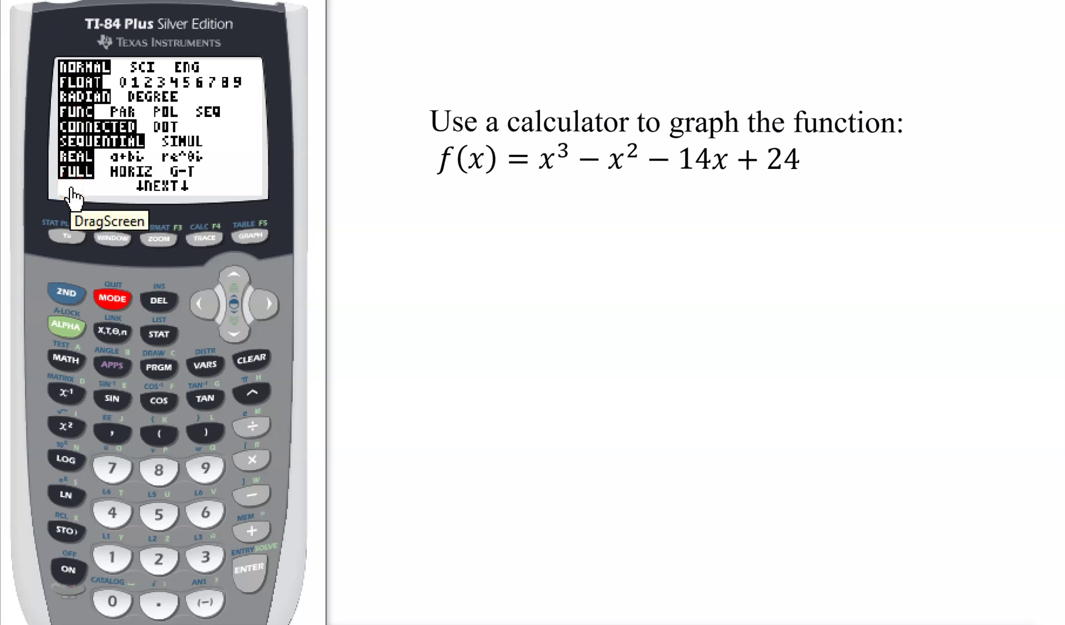
left_click(70, 44)
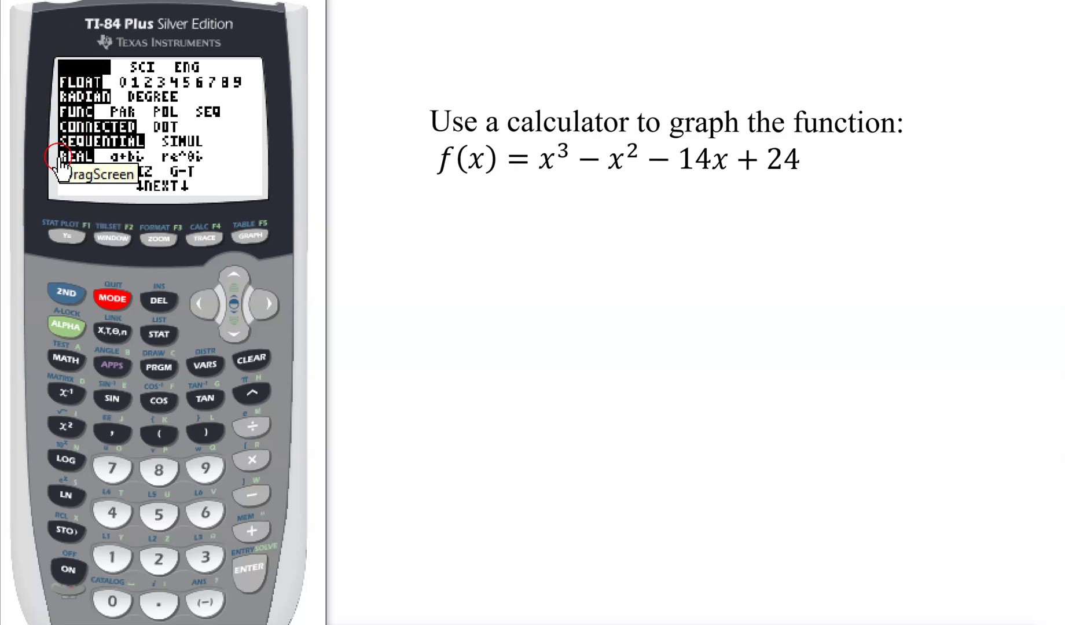
left_click(120, 286)
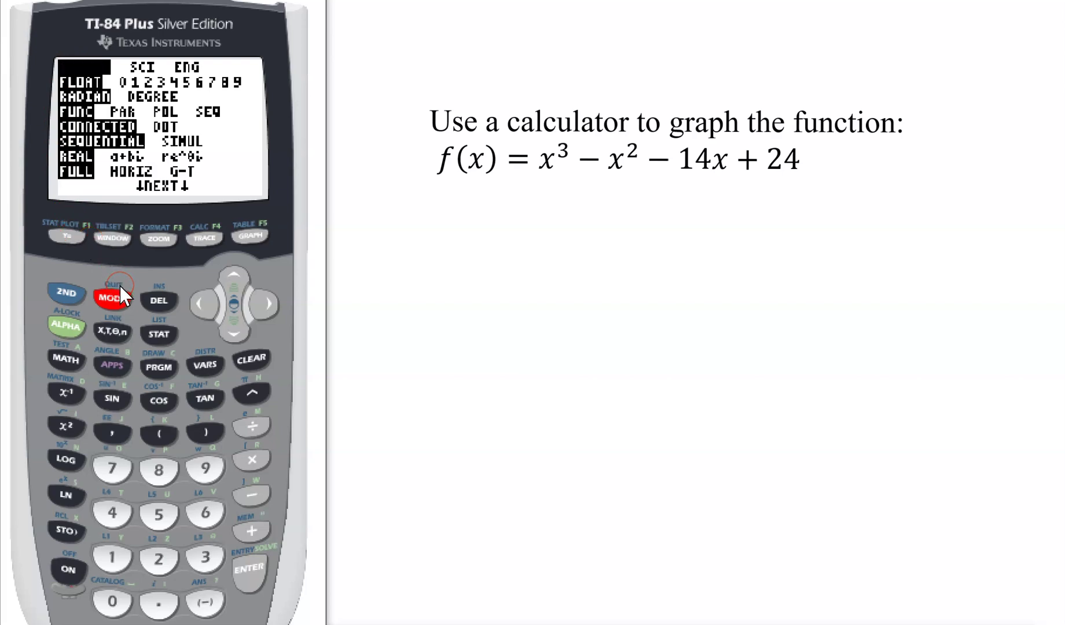
left_click(112, 286)
left_click(61, 292)
left_click(117, 298)
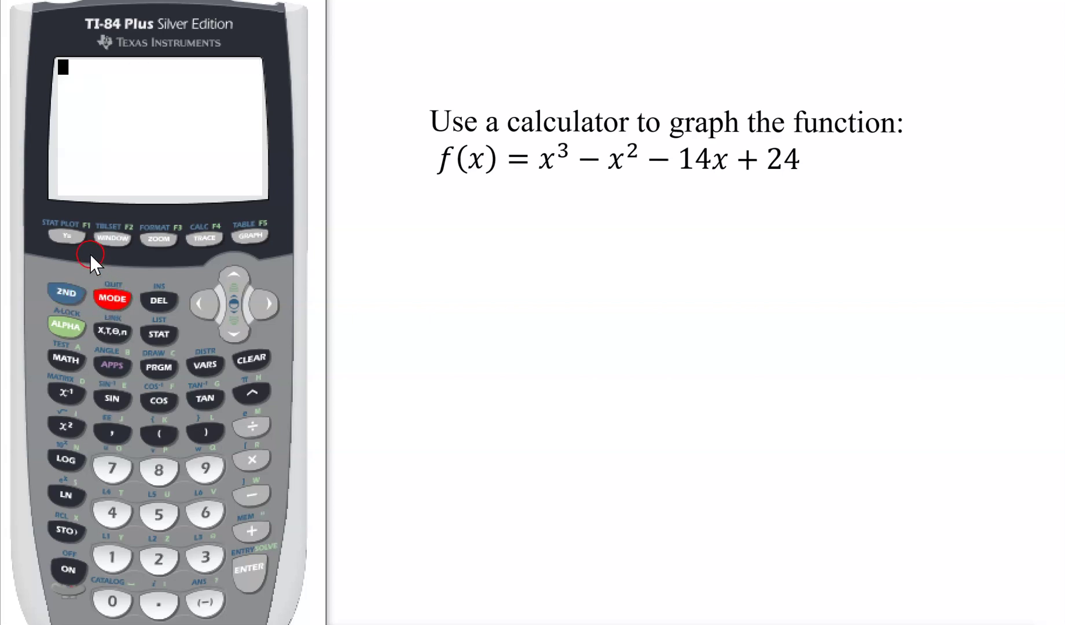
In the Y= editor, begin Y1 with X³ followed by a minus sign
left_click(67, 234)
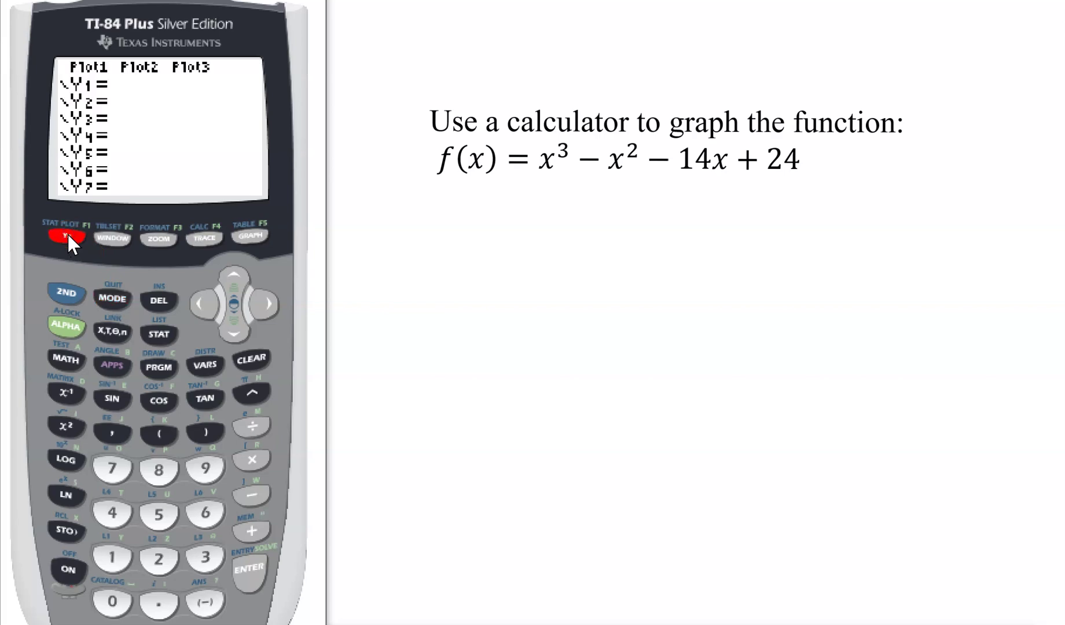
left_click(98, 86)
left_click(89, 204)
left_click(116, 80)
left_click(114, 331)
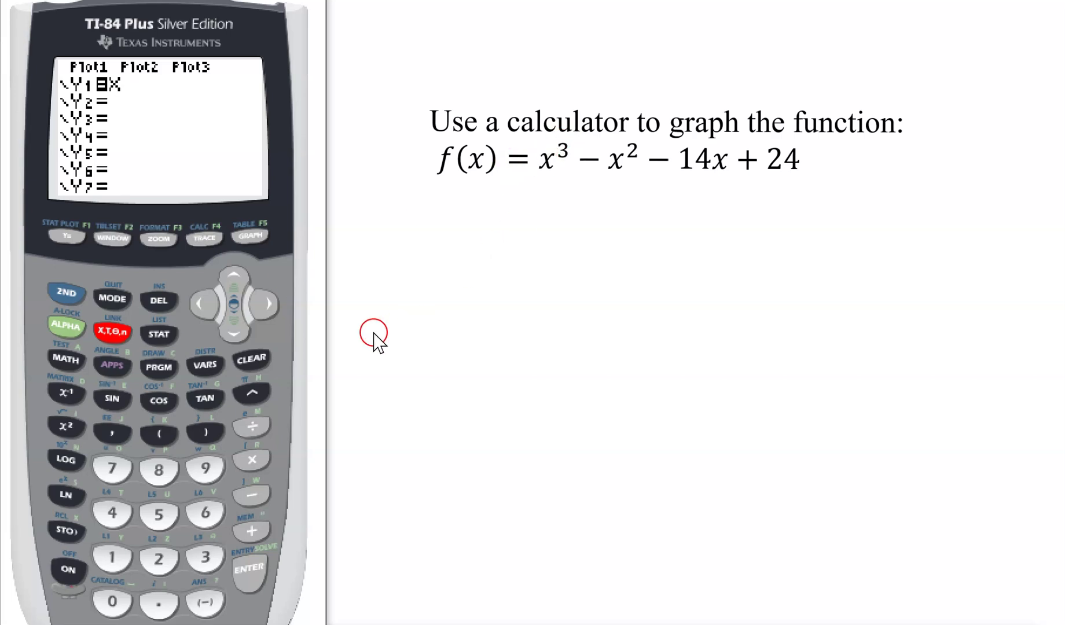
left_click(253, 389)
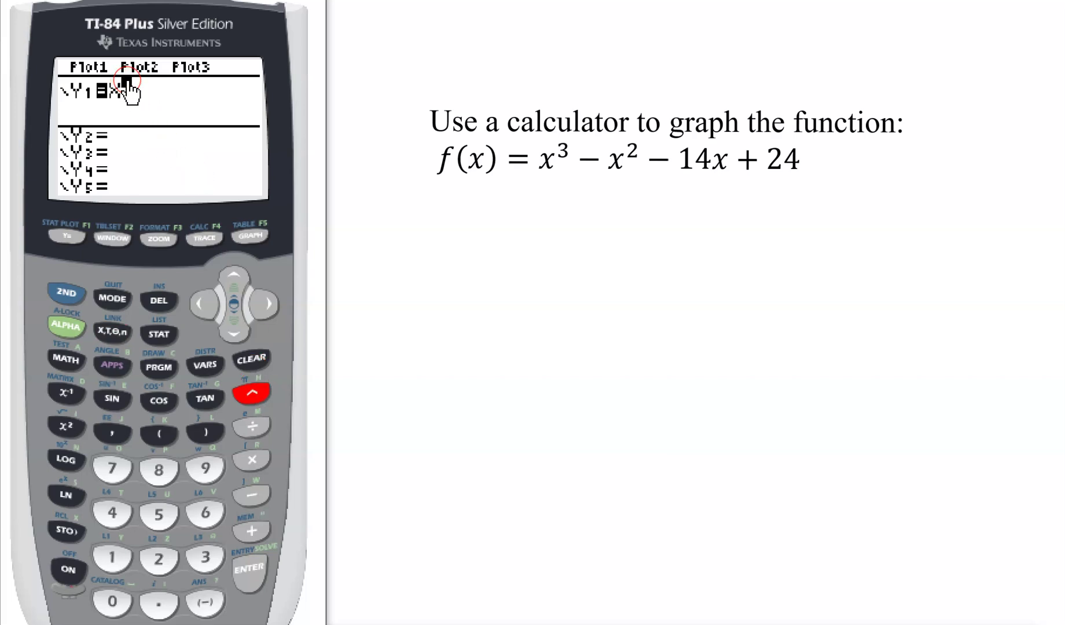
left_click(203, 556)
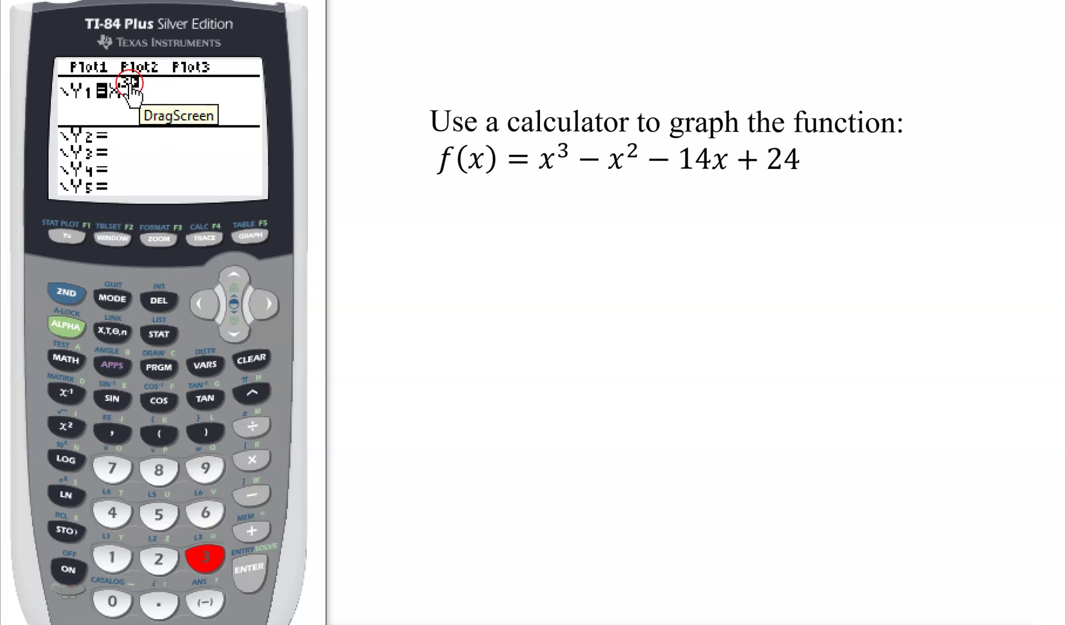
left_click(264, 305)
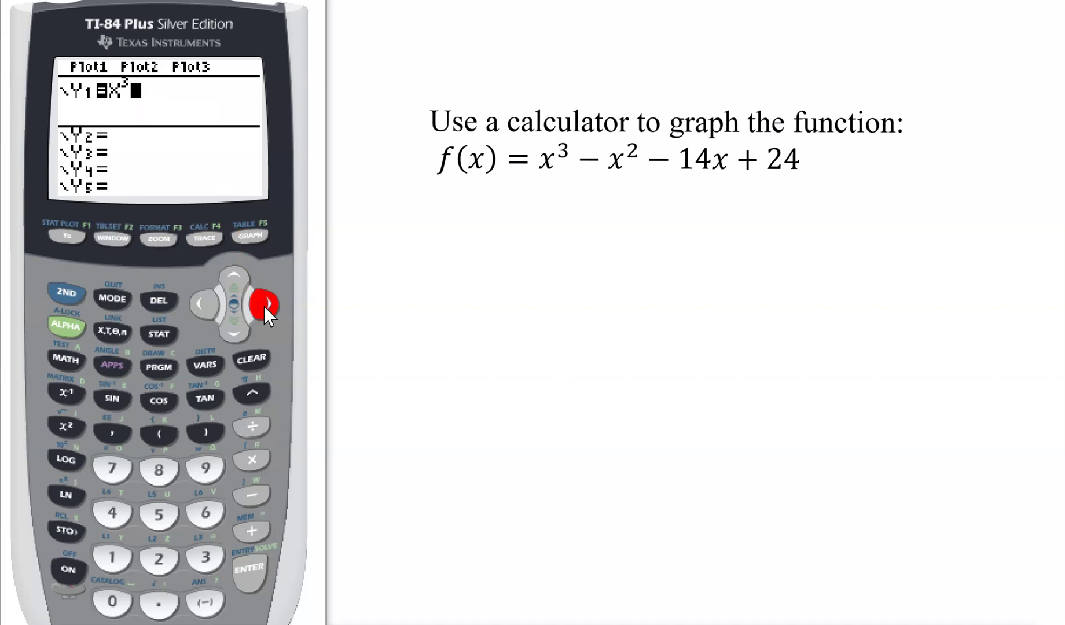
left_click(139, 107)
left_click(258, 491)
left_click(206, 605)
Extend Y1 with the −X² term after X³
left_click(251, 526)
left_click(254, 499)
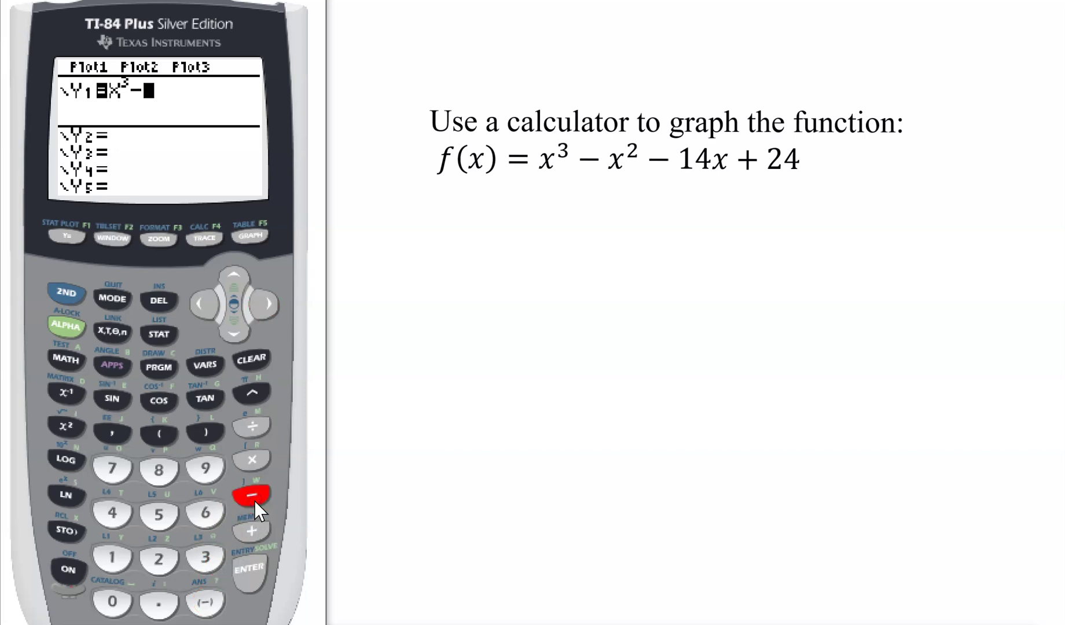
left_click(113, 333)
left_click(85, 382)
left_click(66, 425)
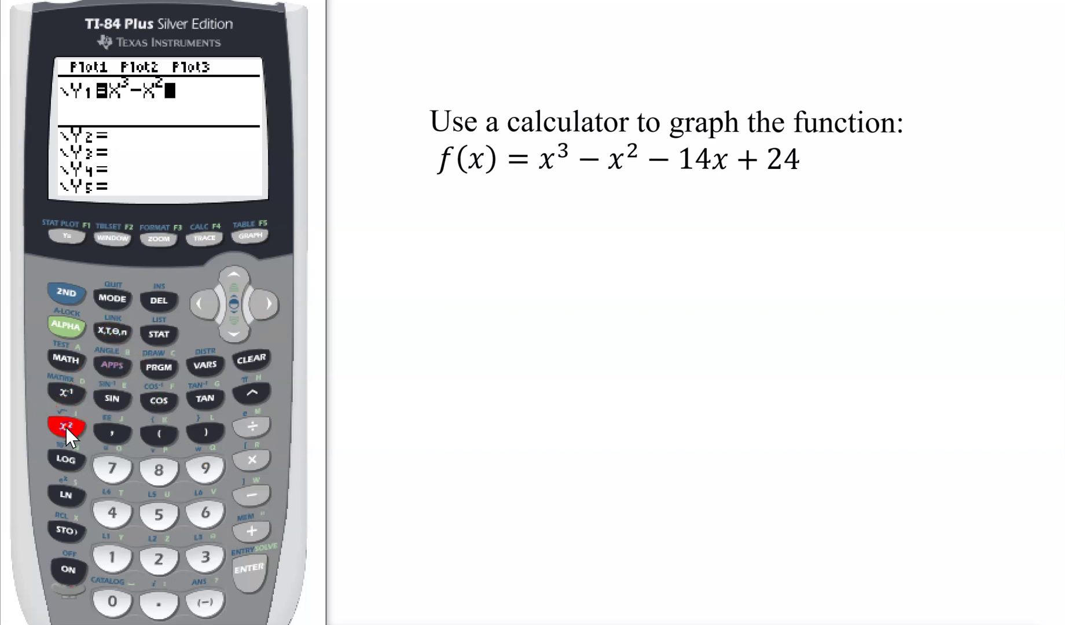
left_click(162, 82)
left_click(663, 152)
Finish Y1 with −14X+24 and confirm the function with ENTER
left_click(267, 495)
left_click(109, 556)
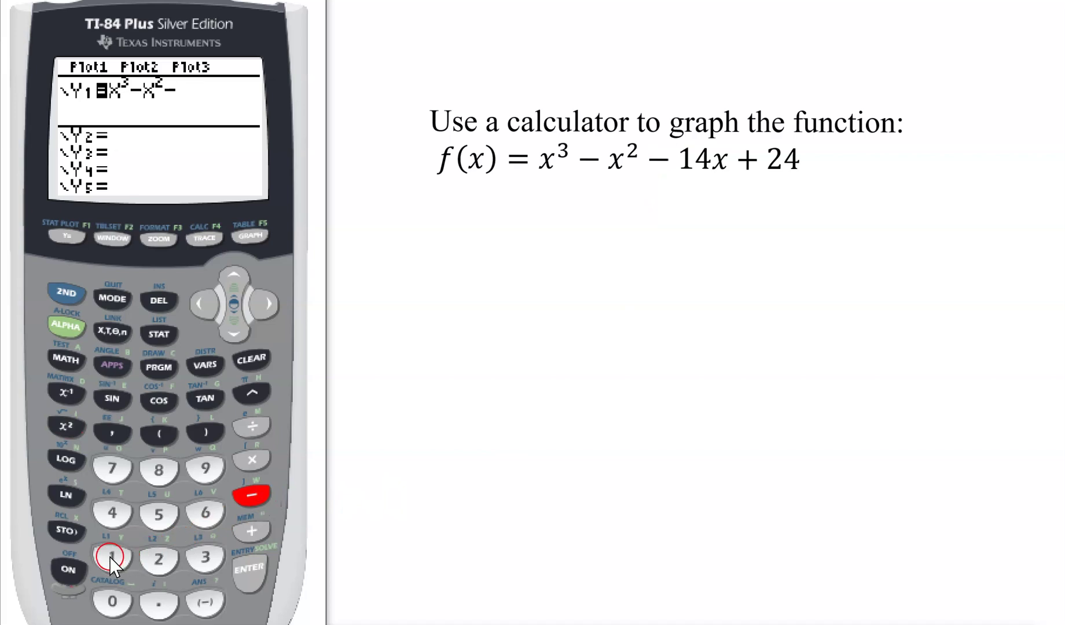
left_click(112, 512)
left_click(112, 331)
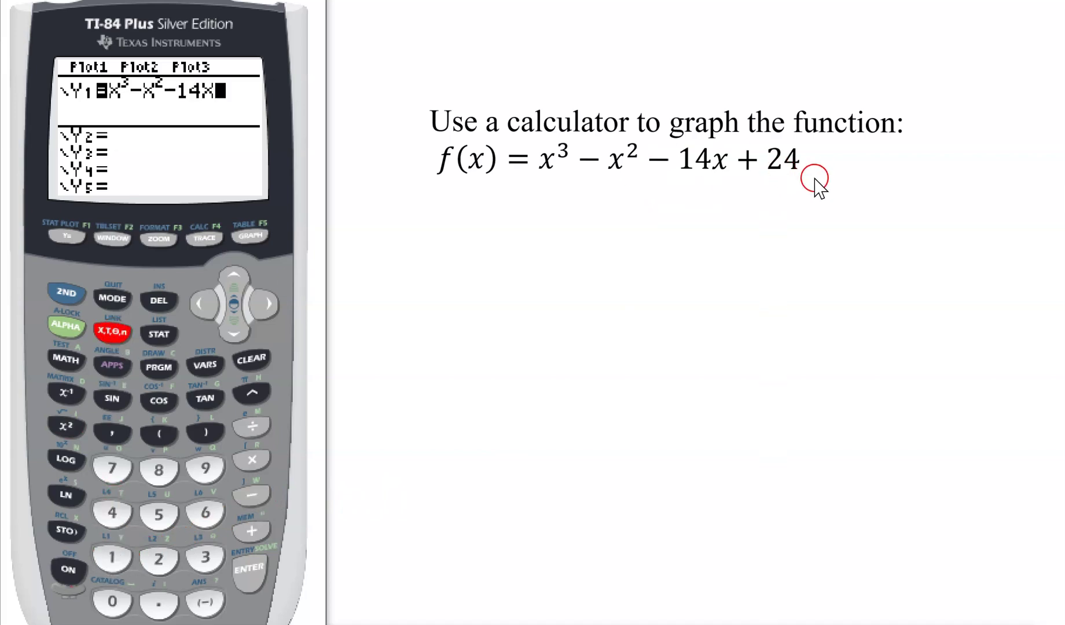
left_click(252, 529)
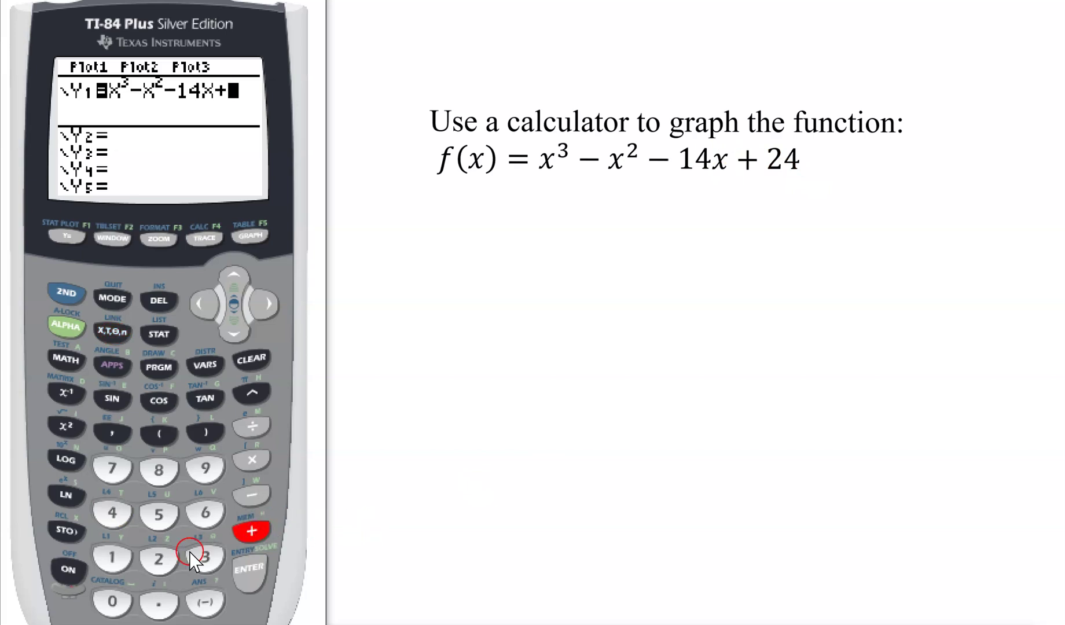
left_click(155, 558)
left_click(109, 506)
left_click(270, 588)
left_click(148, 90)
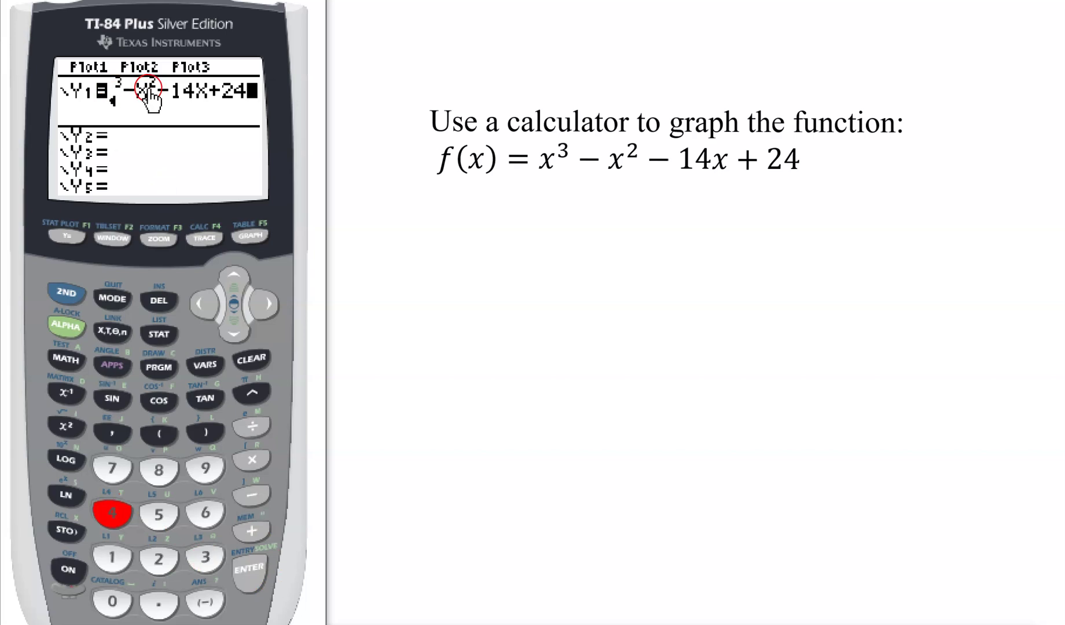
left_click(261, 553)
left_click(251, 571)
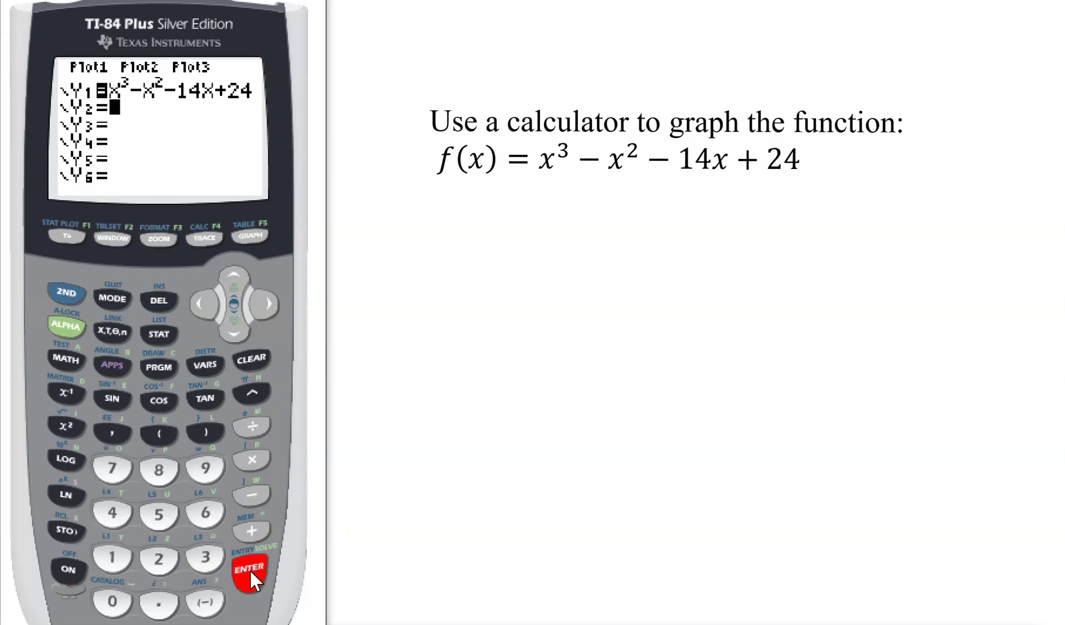
Graph the cubic in the ZStandard viewing window
left_click(273, 287)
left_click(157, 239)
left_click(97, 186)
left_click(86, 169)
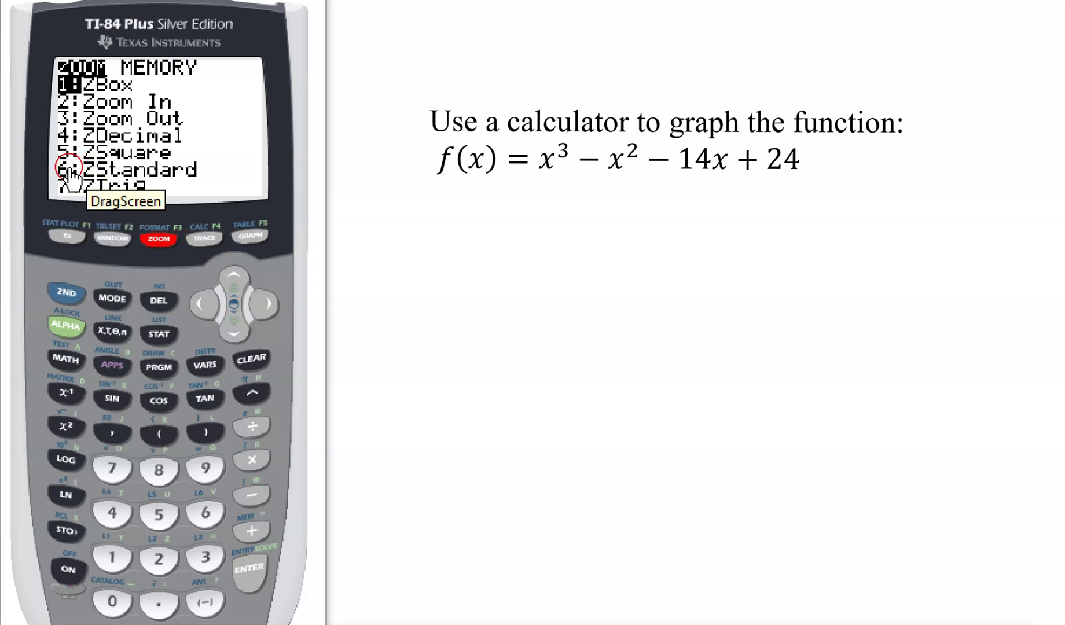
left_click(138, 168)
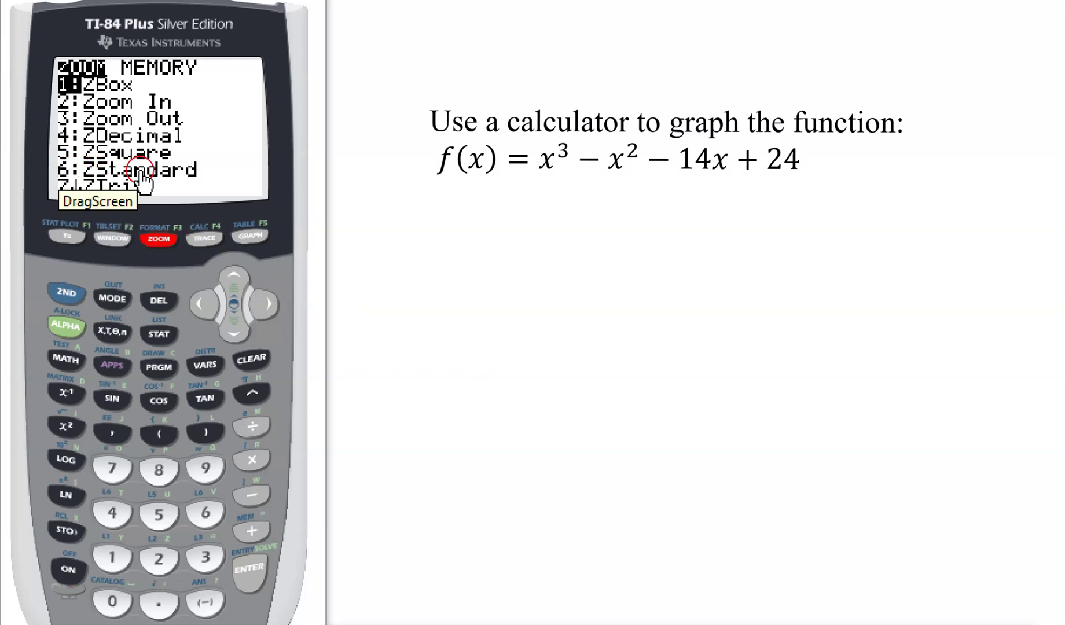
left_click(228, 499)
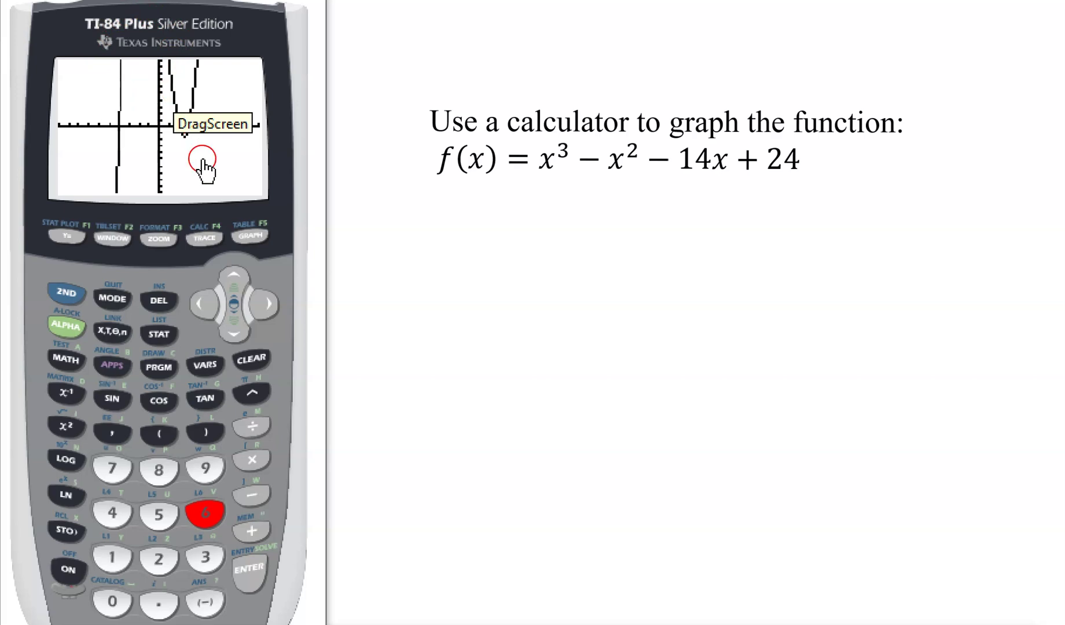
Apply 3:Zoom Out centred at X=0, Y=0
left_click(160, 237)
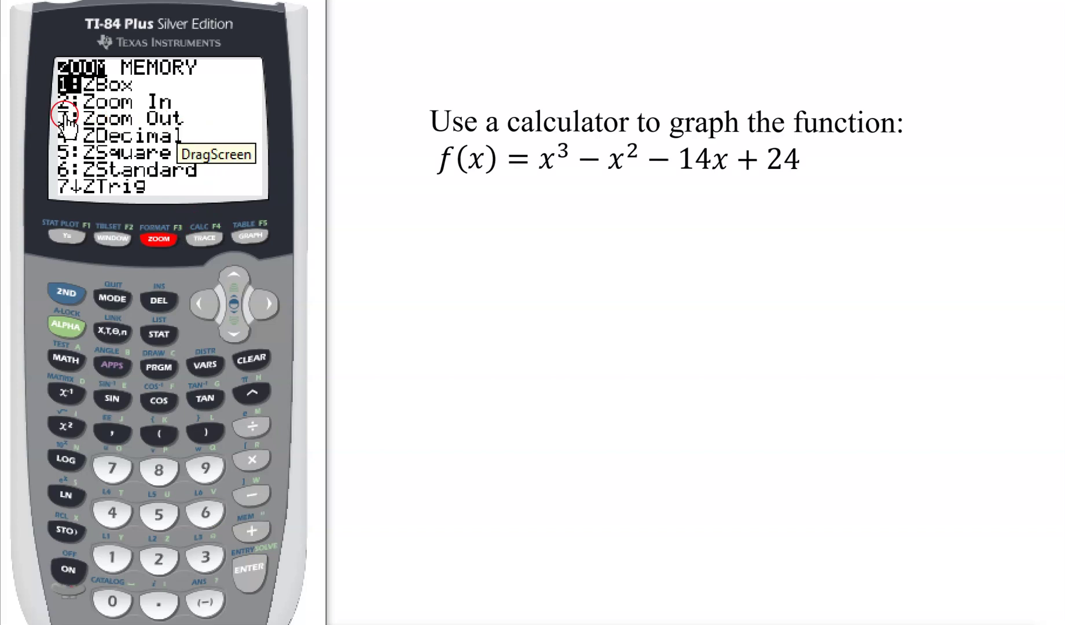
left_click(207, 556)
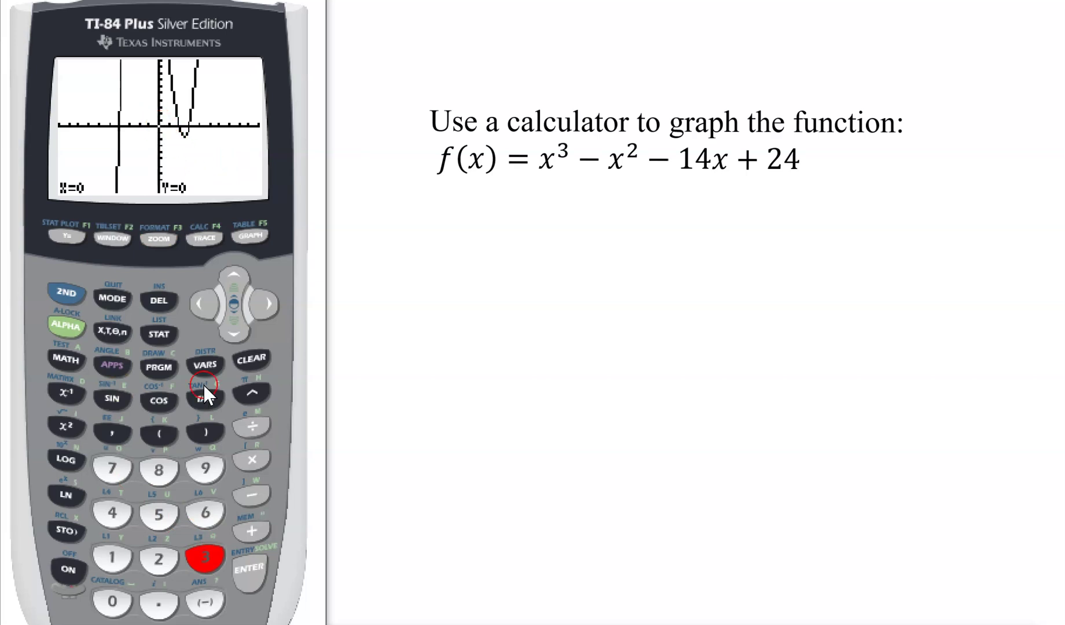
left_click(251, 573)
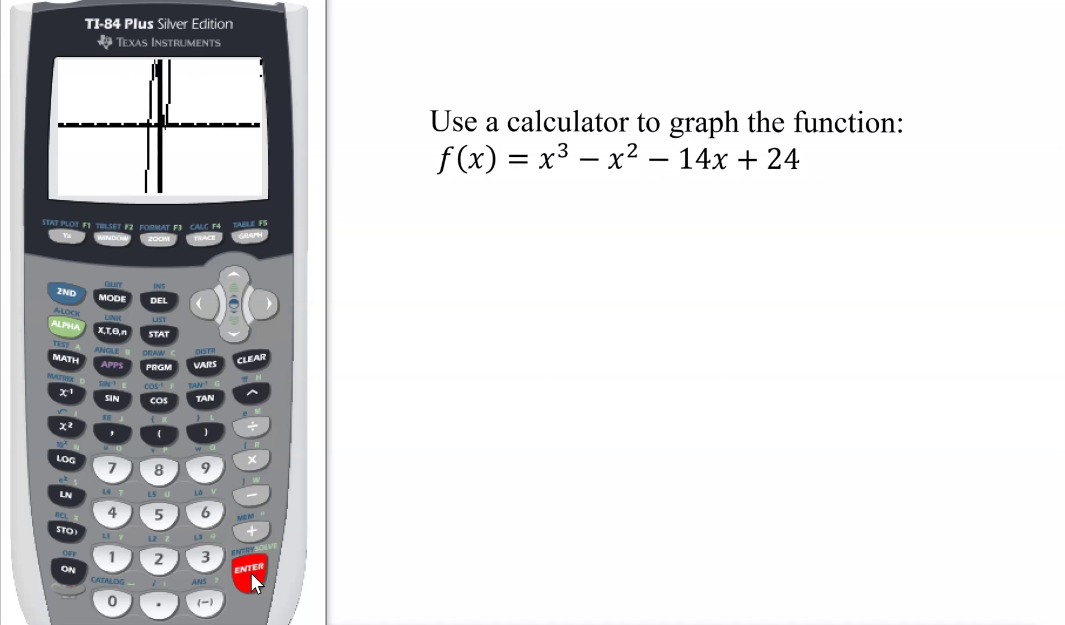
left_click_drag(176, 213, 165, 133)
Apply 6:ZStandard to redraw the cubic in the standard window
left_click(159, 236)
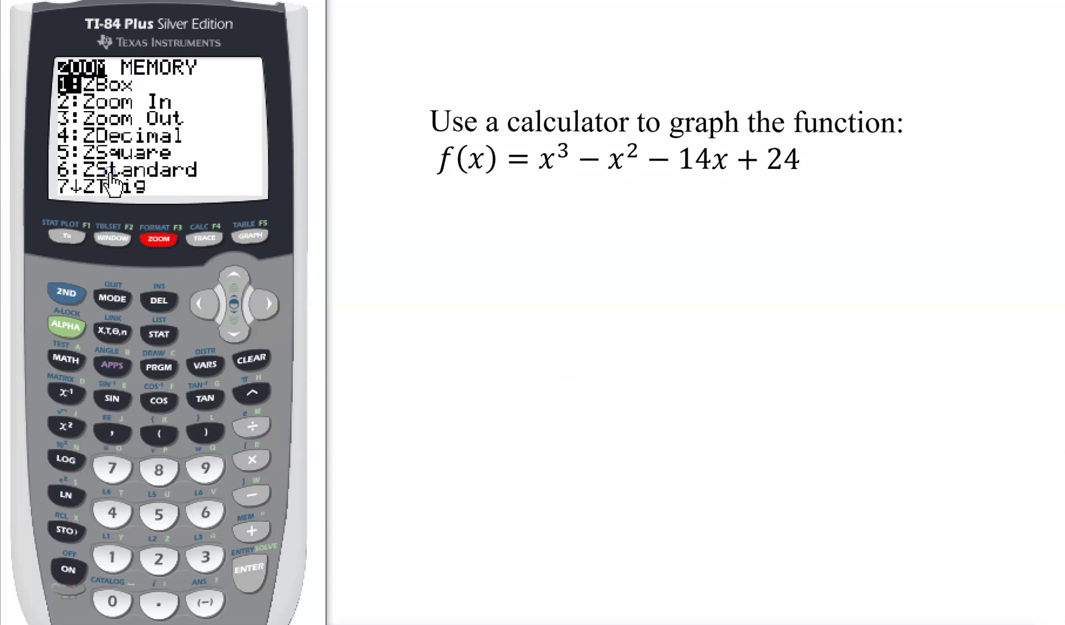
left_click(197, 523)
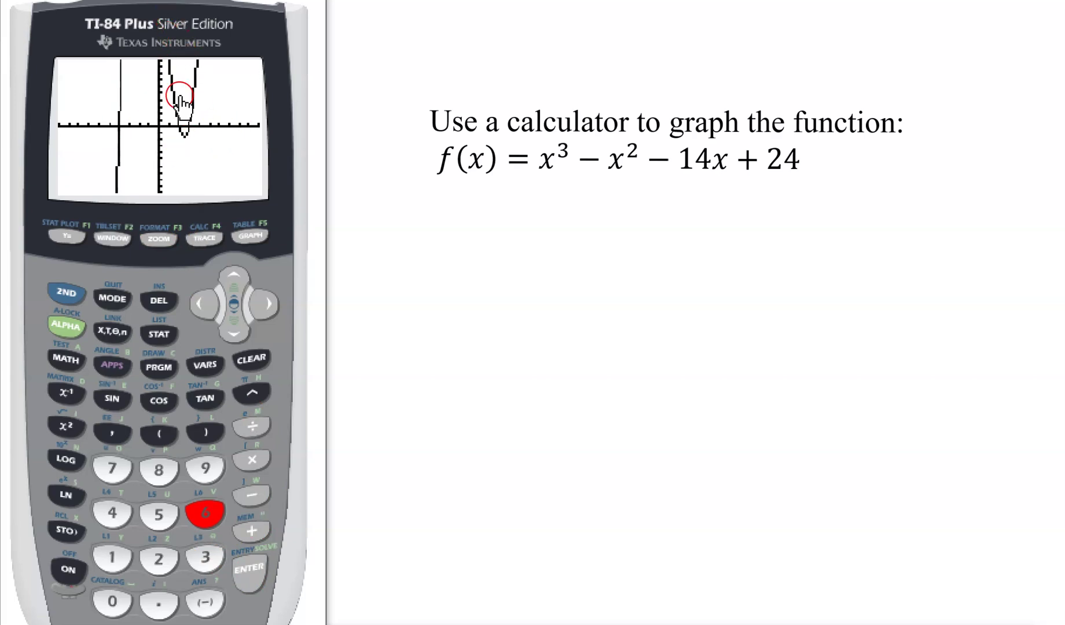
left_click(177, 150)
left_click(165, 4)
left_click(128, 58)
left_click(132, 122)
left_click(263, 131)
left_click(258, 152)
left_click(66, 287)
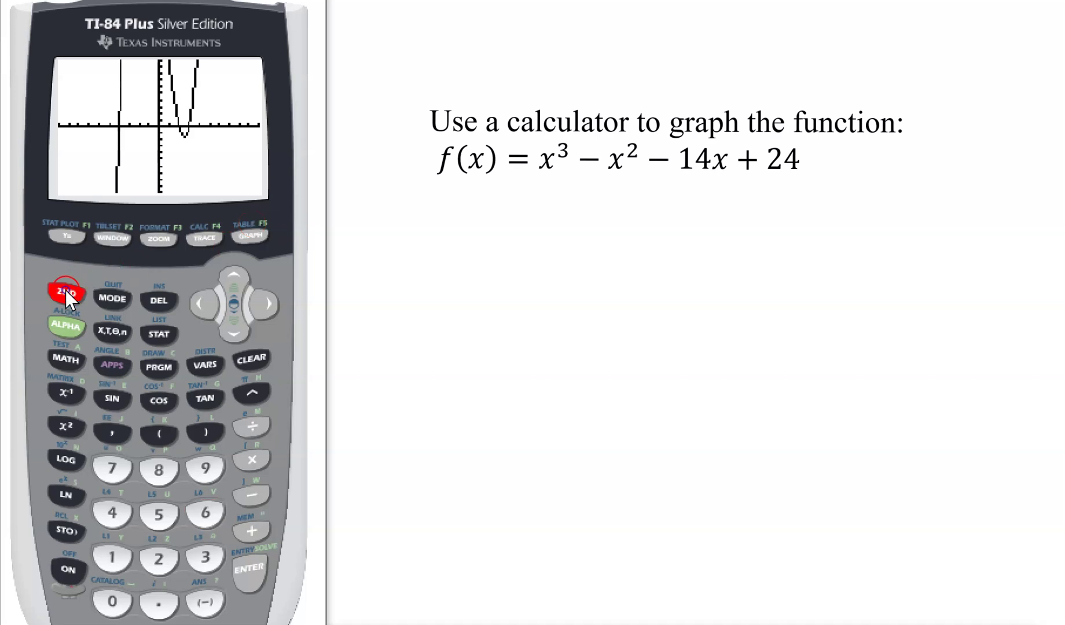
Open Y1's table and scroll up to X=-5, then down to X=3 where Y1 is 0
left_click(258, 234)
key("Up")
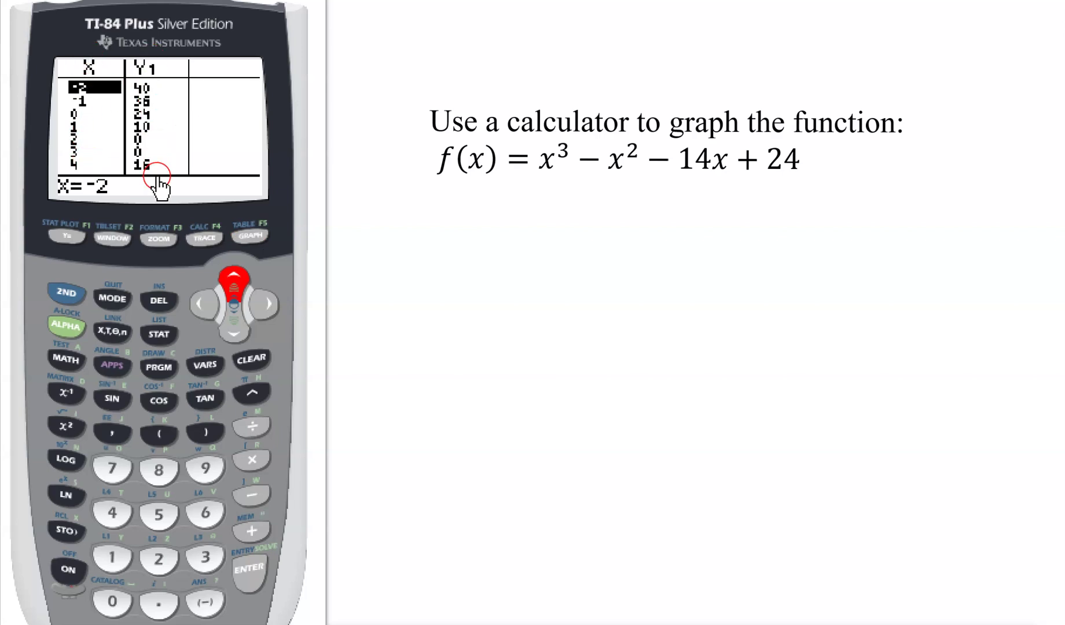
left_click(231, 279)
left_click(231, 279)
left_click(231, 279)
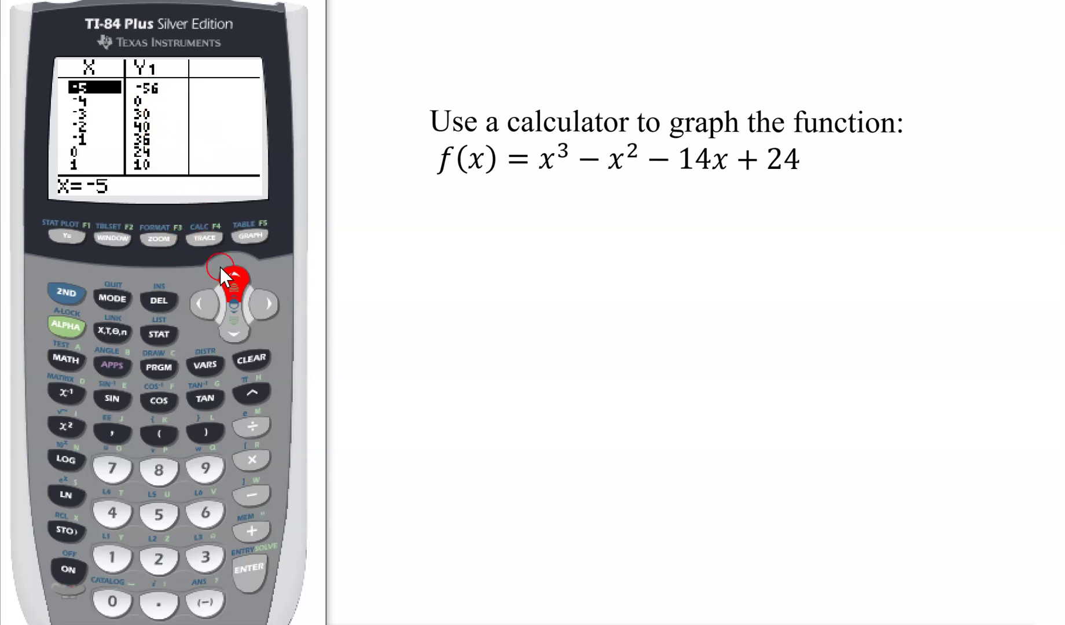
left_click(233, 329)
left_click(232, 328)
left_click(233, 328)
left_click(232, 328)
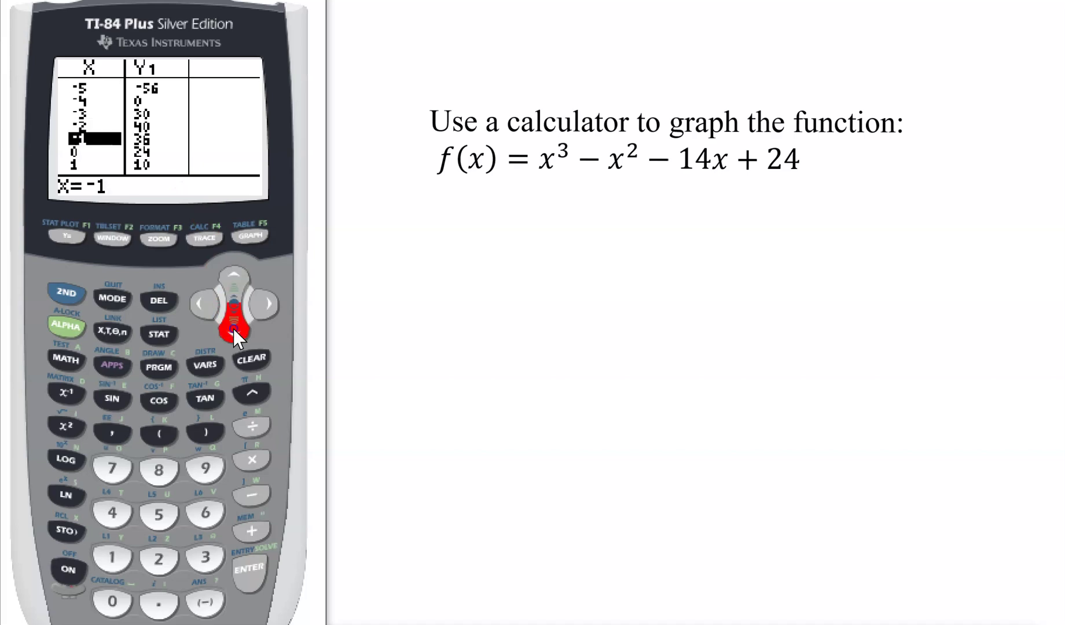
left_click(233, 329)
left_click(232, 328)
left_click(233, 329)
left_click(232, 328)
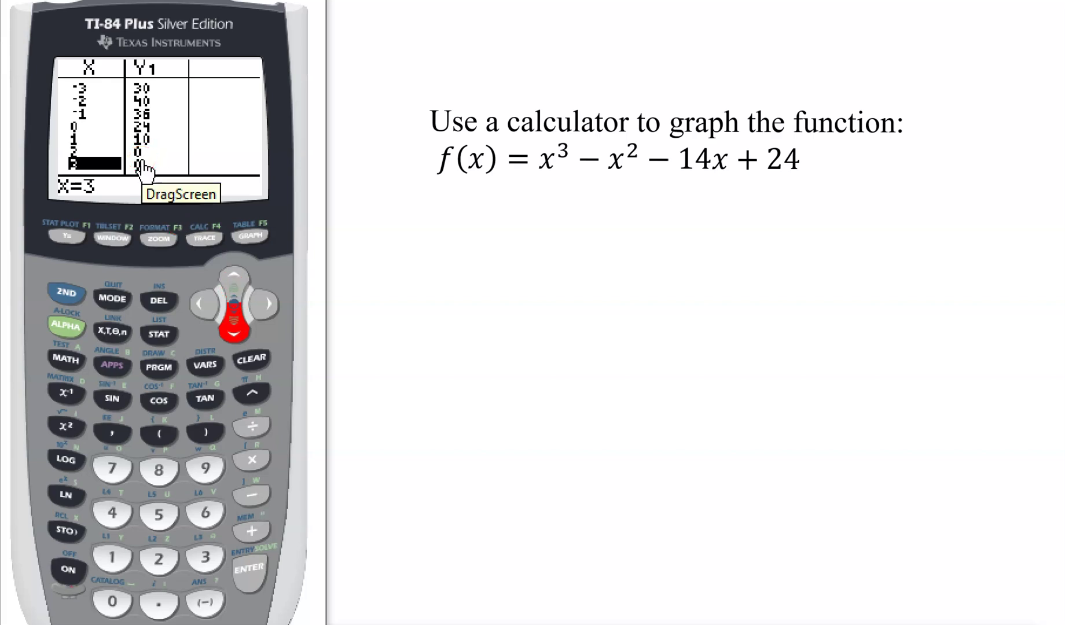
left_click(124, 204)
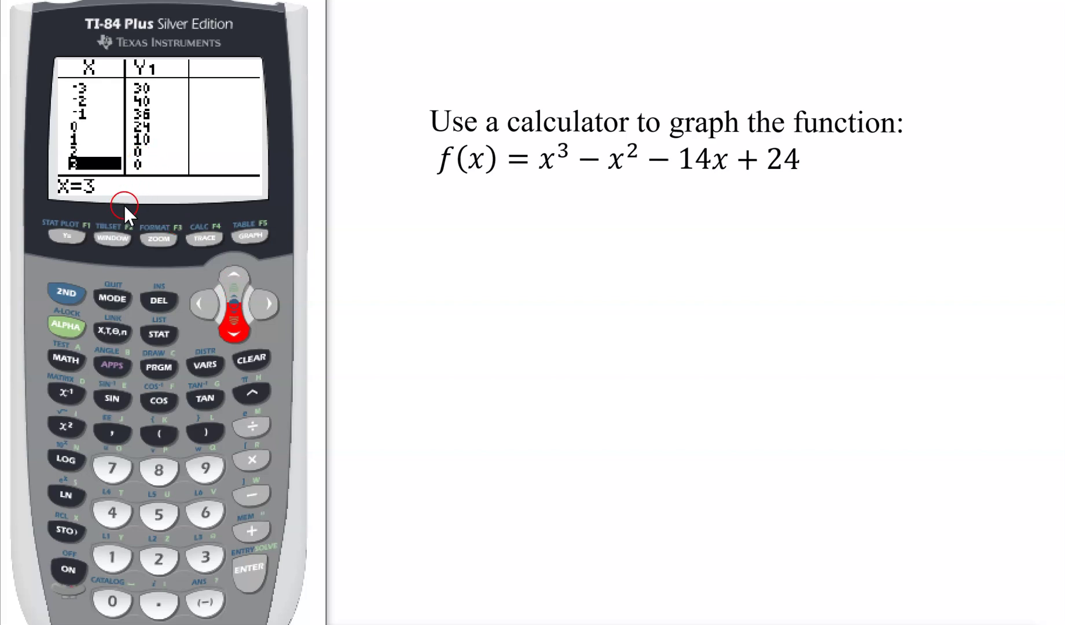
Set Ymax to 50 in the WINDOW settings and redraw the cubic
left_click(112, 242)
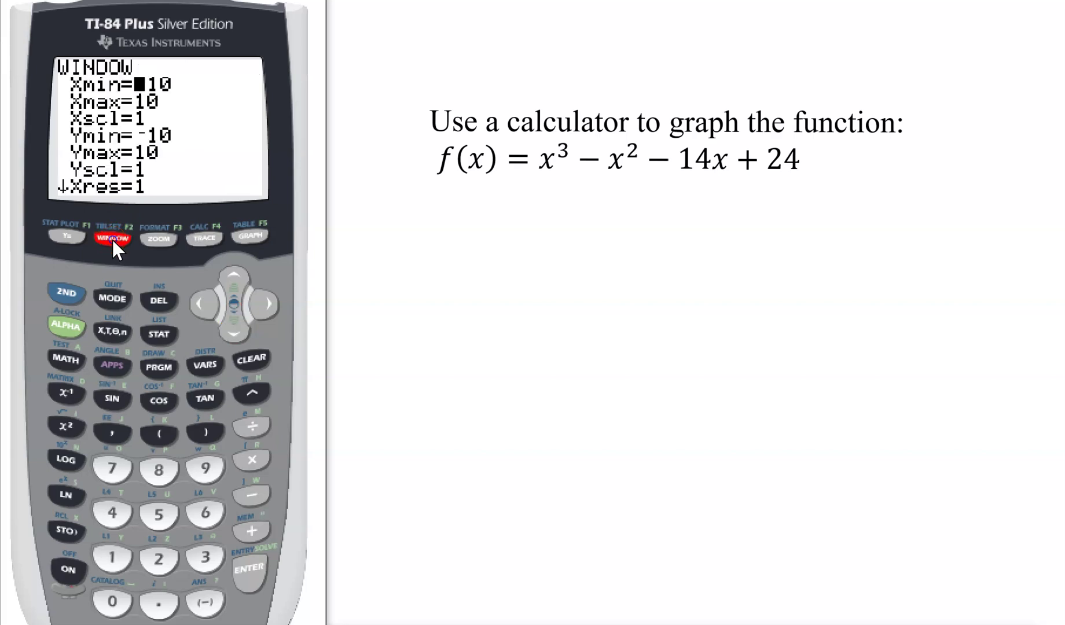
left_click(152, 138)
left_click(154, 84)
left_click(158, 125)
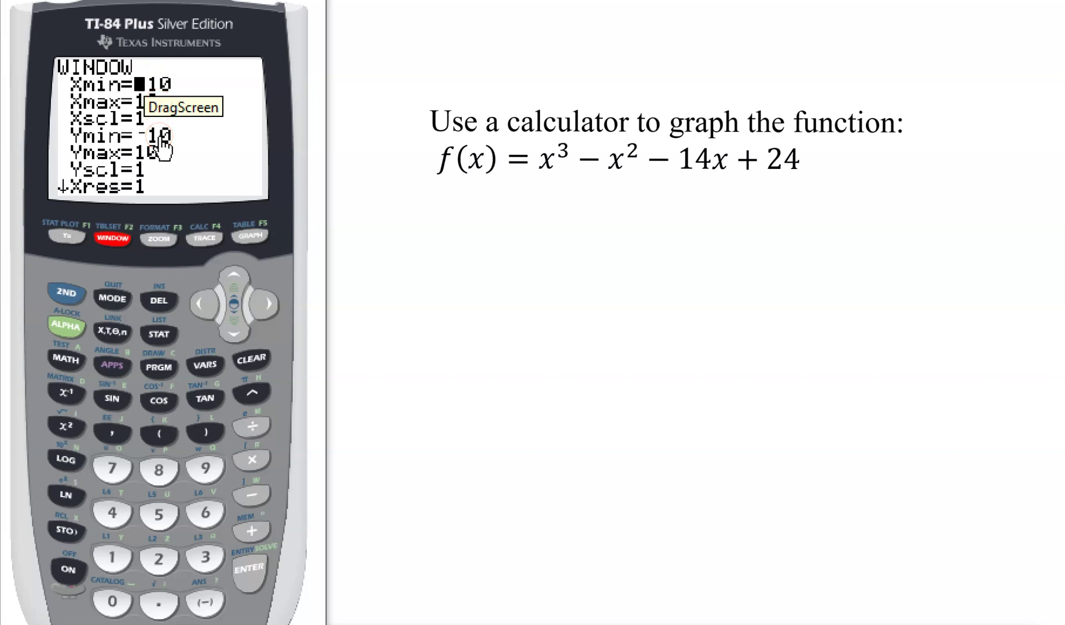
left_click(147, 149)
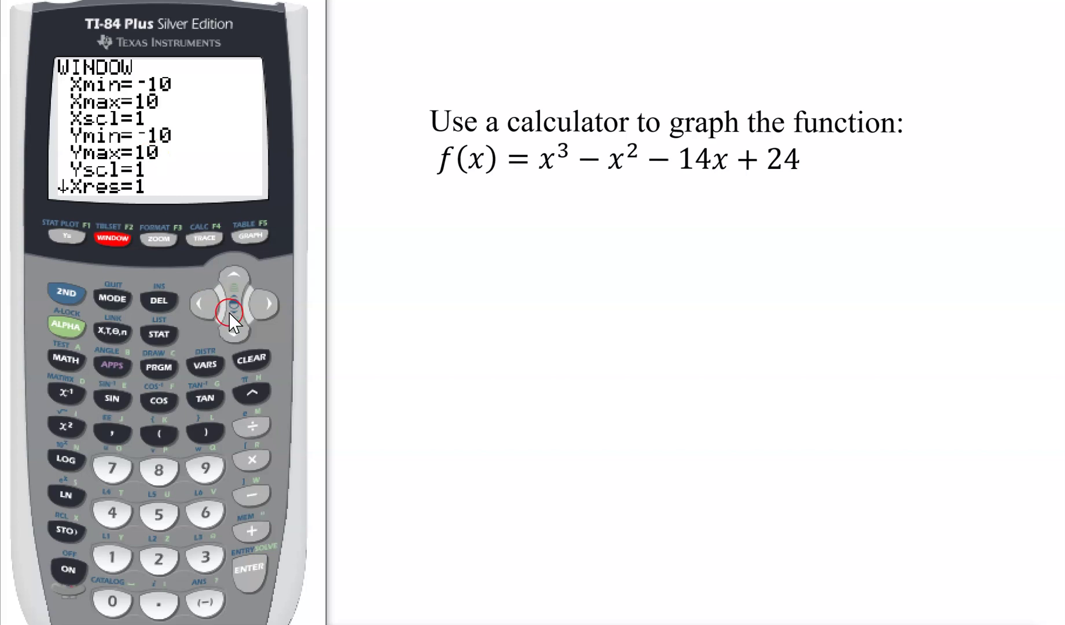
left_click(239, 330)
left_click(239, 331)
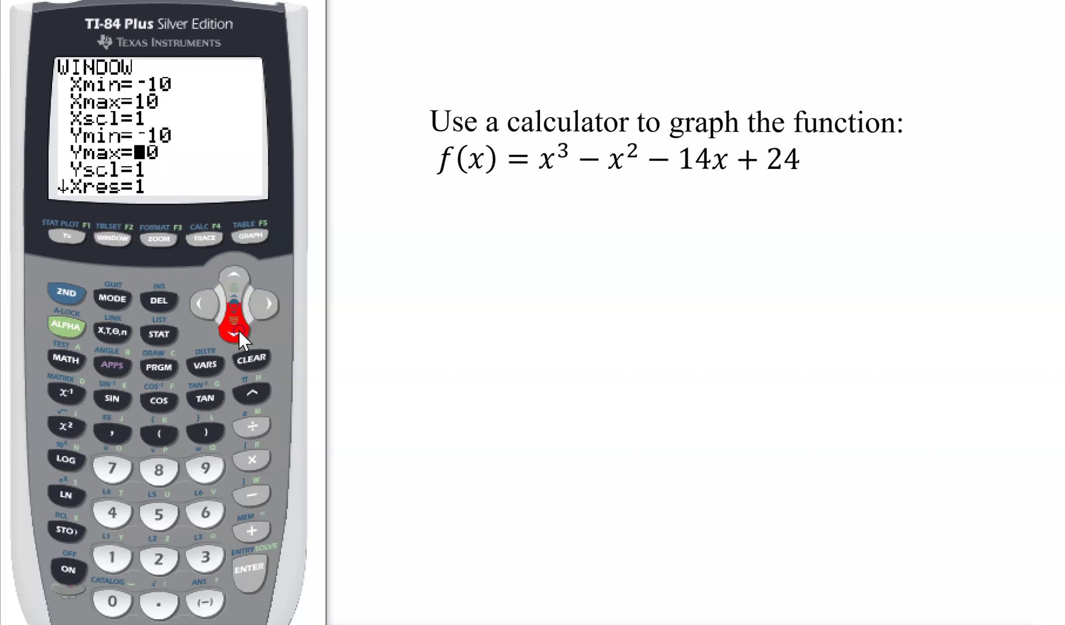
left_click(197, 502)
left_click(105, 598)
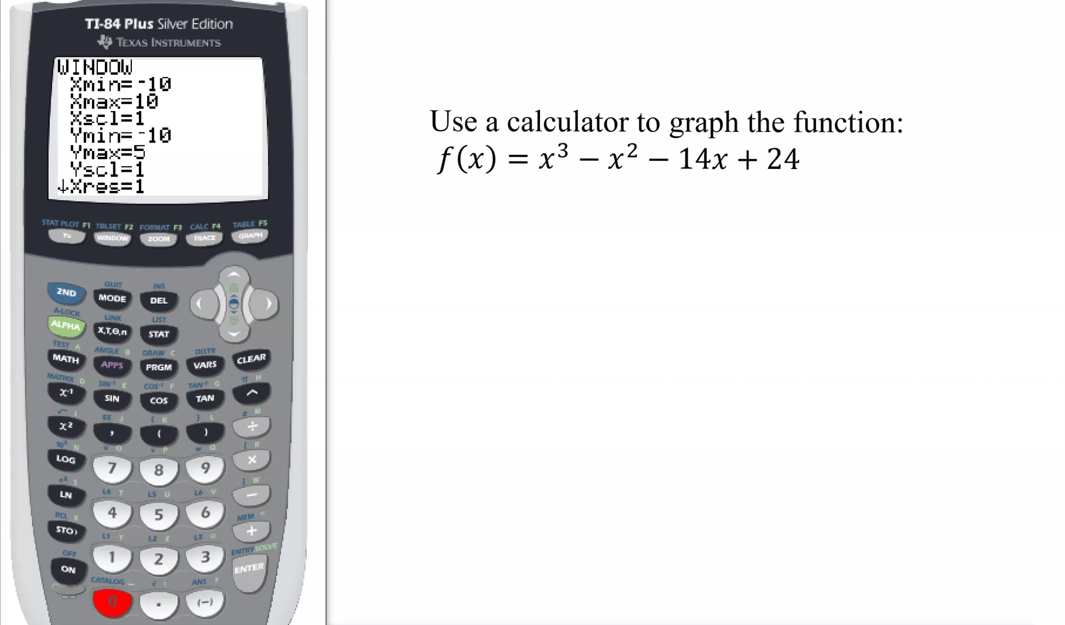
left_click(248, 566)
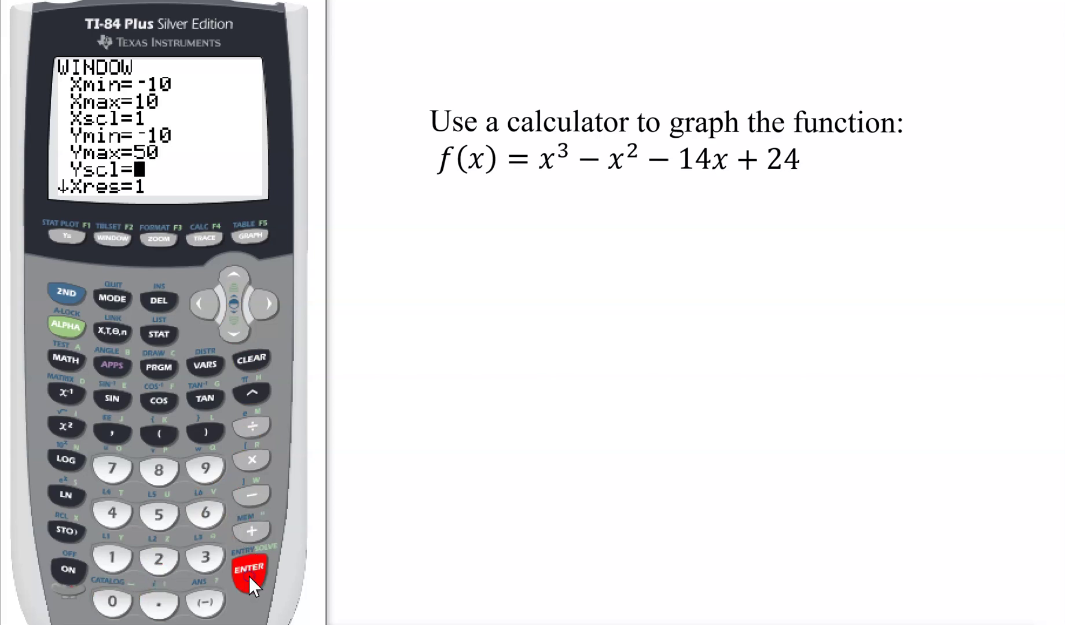
left_click(259, 249)
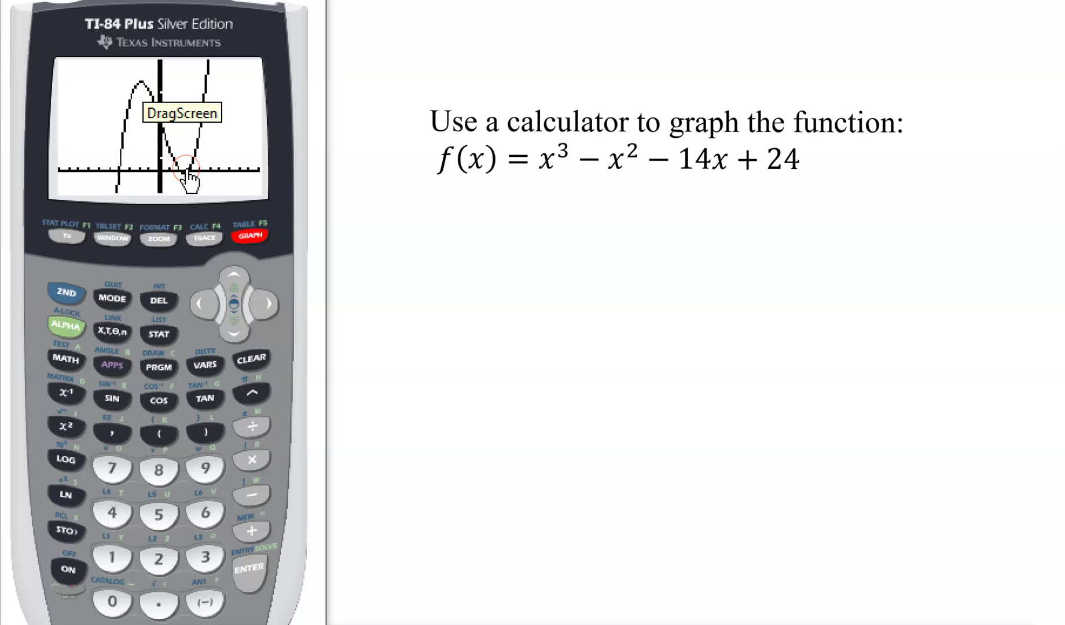
Recheck the Ymax 50 window, redraw the cubic, and reopen its table of values
left_click(114, 235)
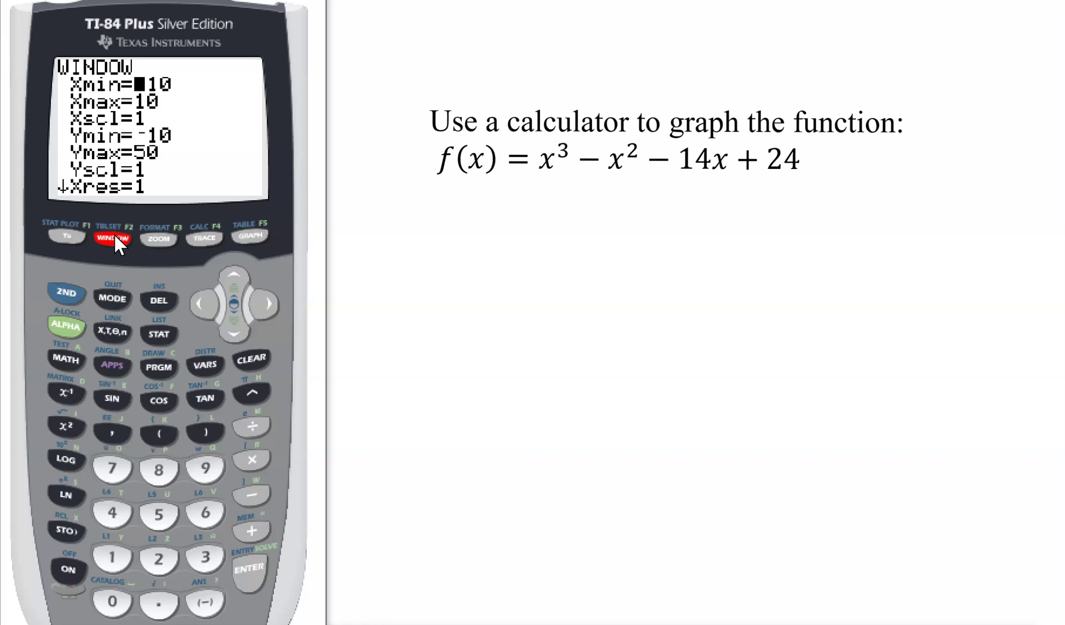
left_click(253, 237)
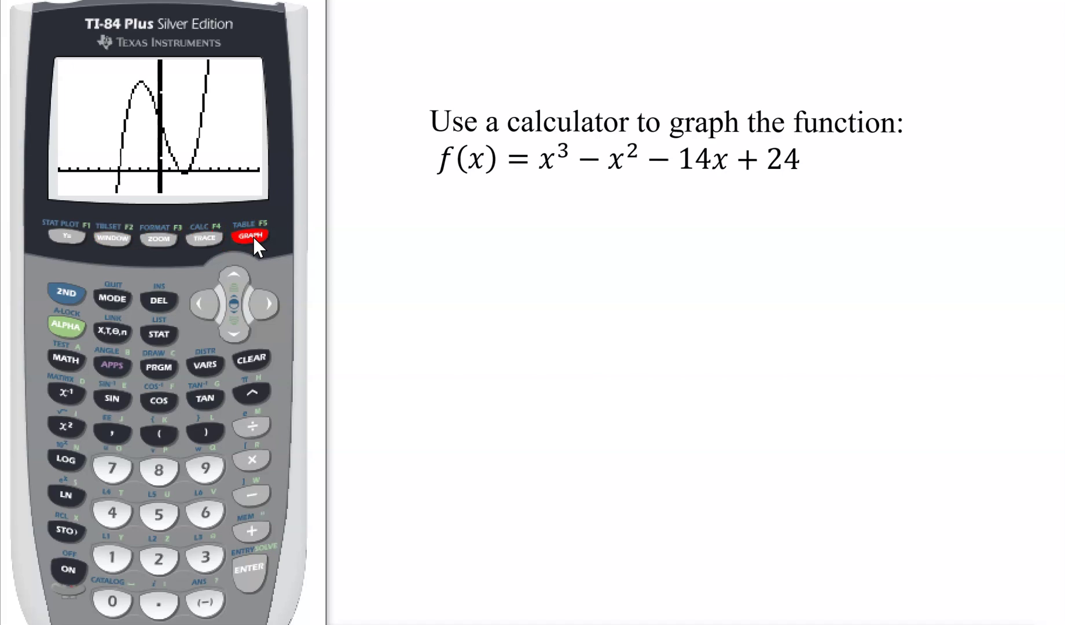
left_click(65, 300)
left_click(253, 236)
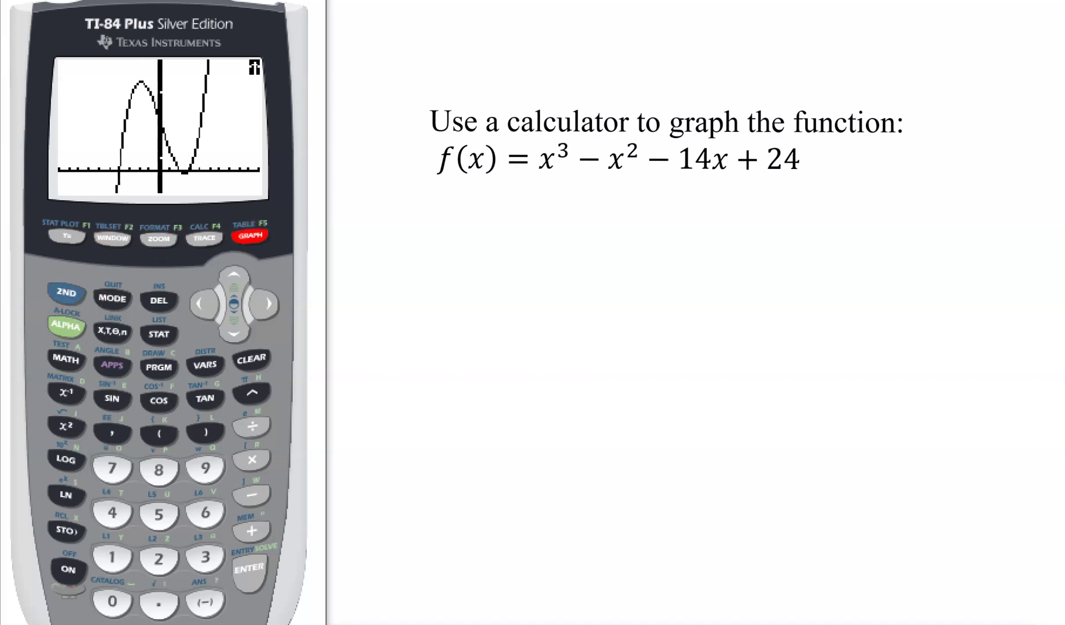